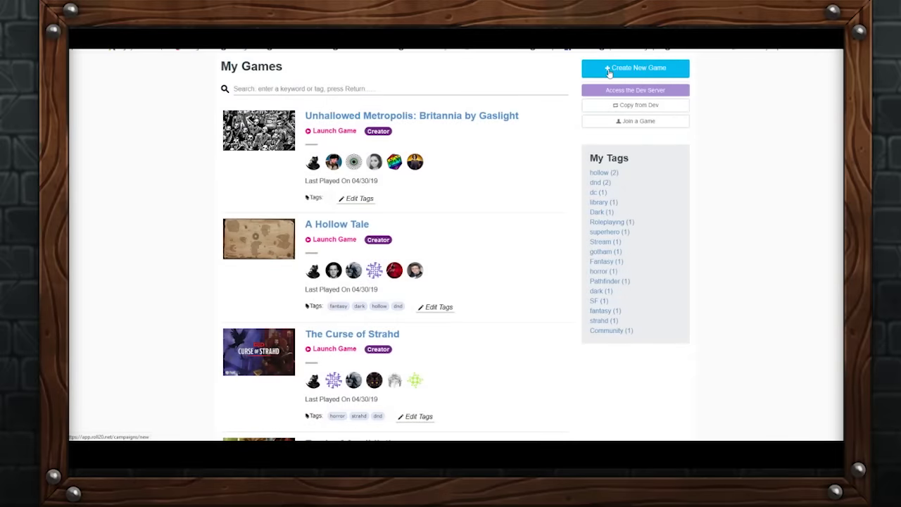
# Start a new game and name it 'DND TEST'.
pyautogui.click(609, 70)
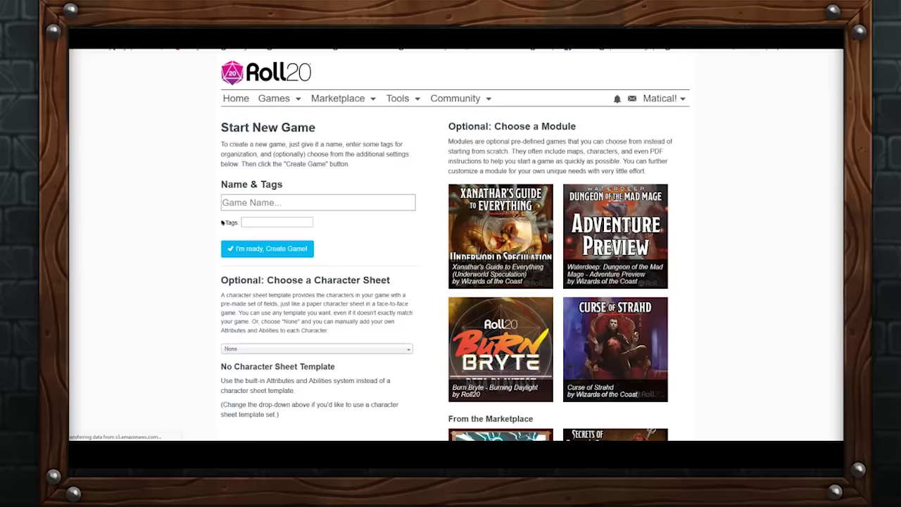
pyautogui.scroll(-1, 181, 176)
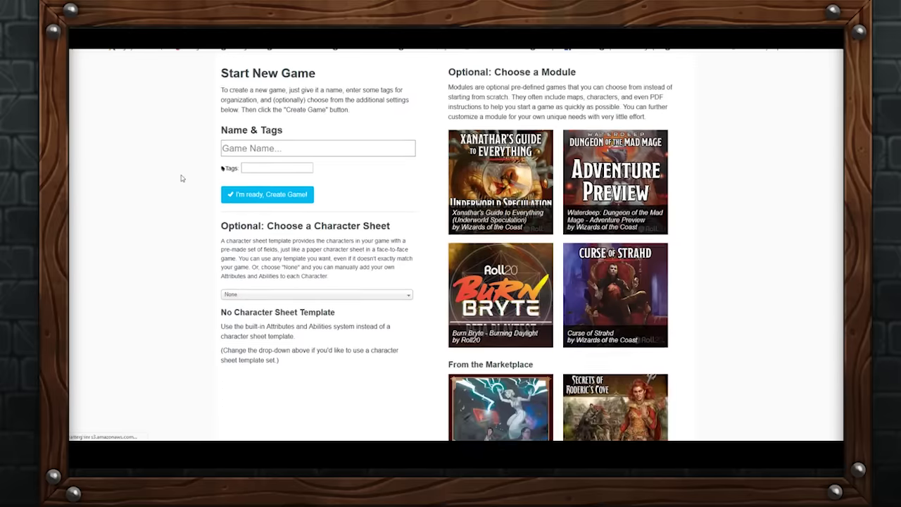
pyautogui.click(247, 119)
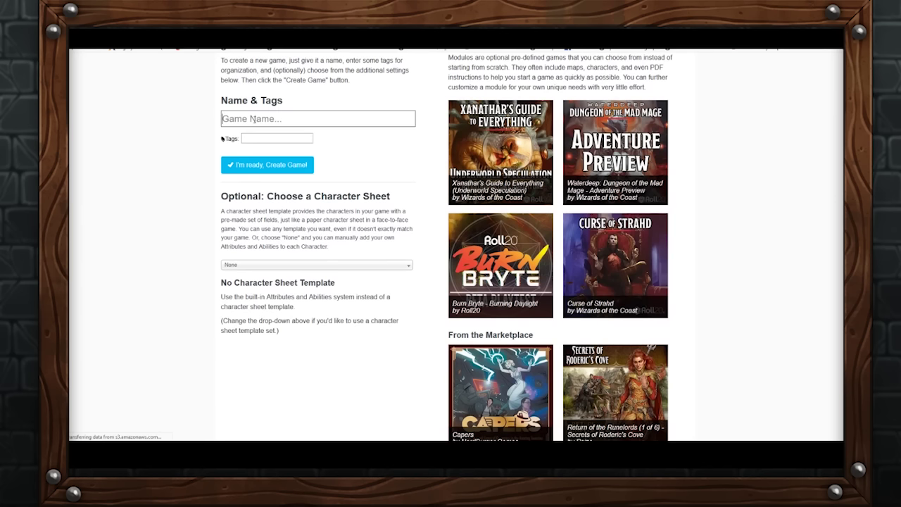
pyautogui.write('DND TEST')
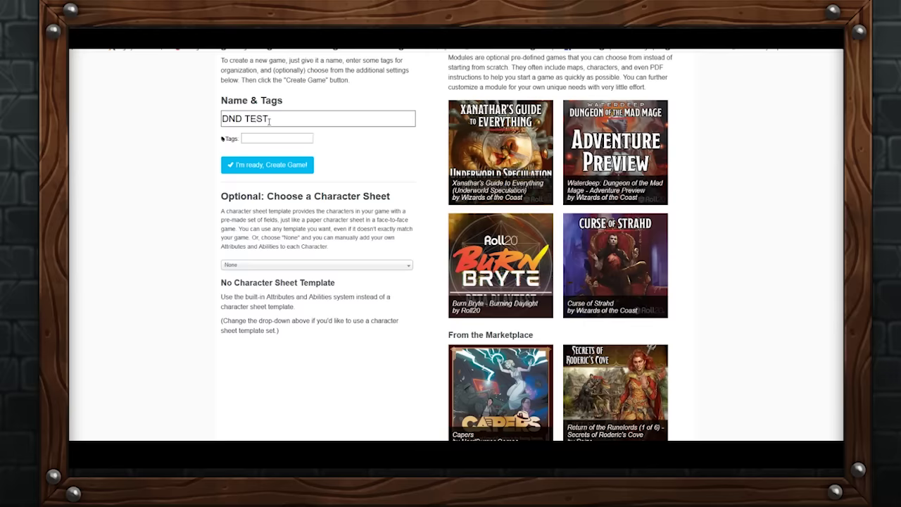
# Add the tags Fantasy and DND to the new game.
pyautogui.click(260, 137)
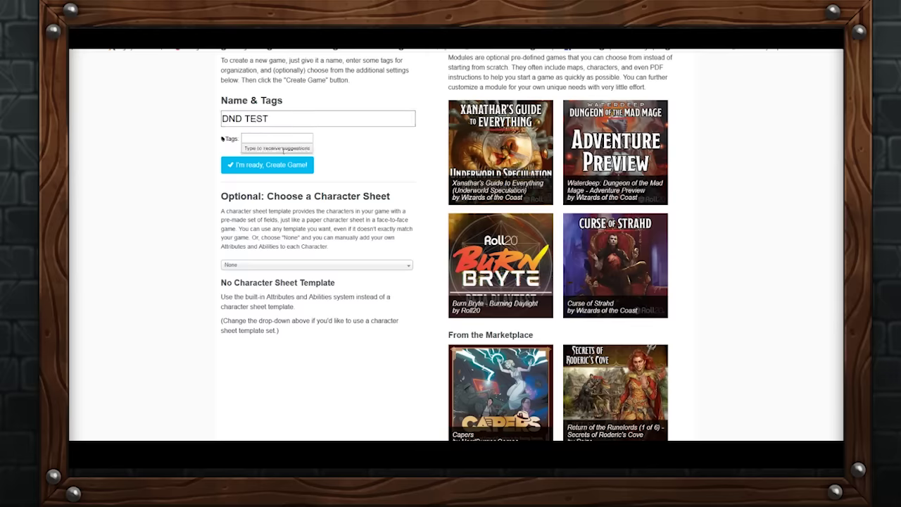
pyautogui.write('Fantasy')
pyautogui.press('Return')
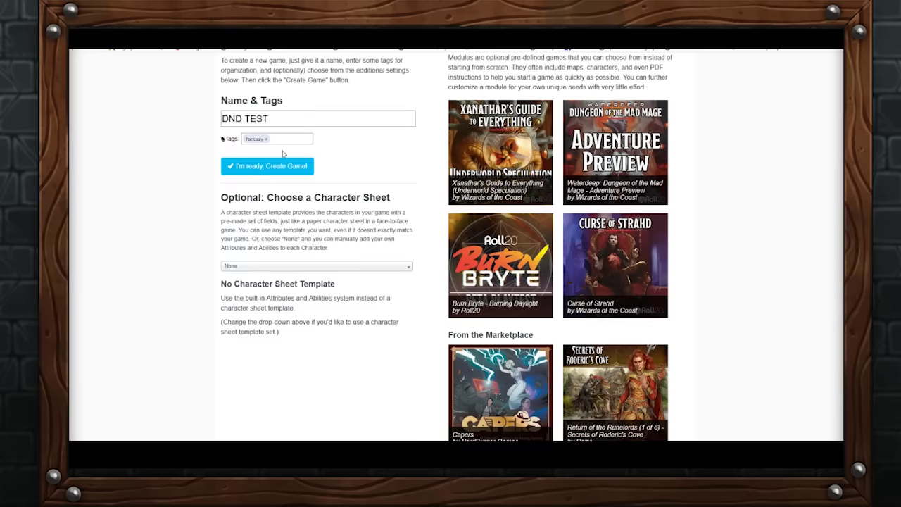
pyautogui.write('DND')
pyautogui.press('Return')
pyautogui.scroll(-1, 212, 201)
# Browse the character sheet templates and pick the Eclipse Phase sheet.
pyautogui.click(278, 224)
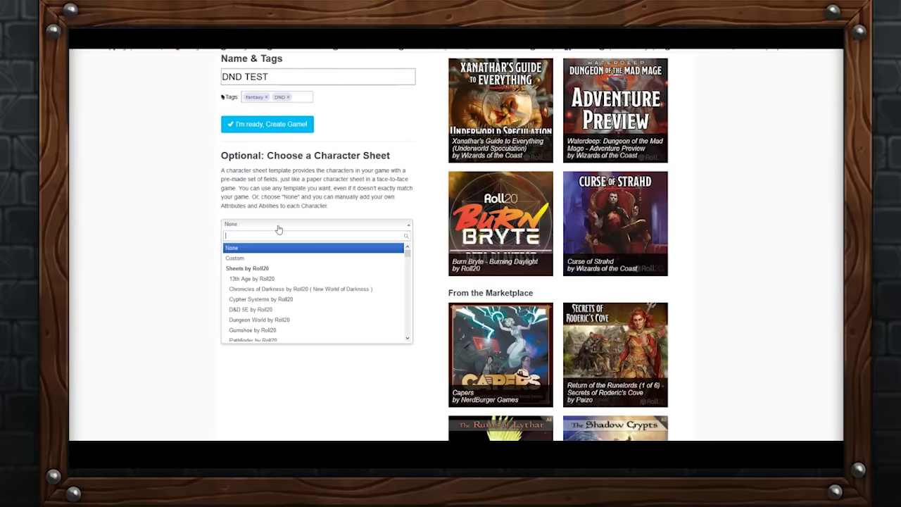
pyautogui.scroll(-4, 261, 302)
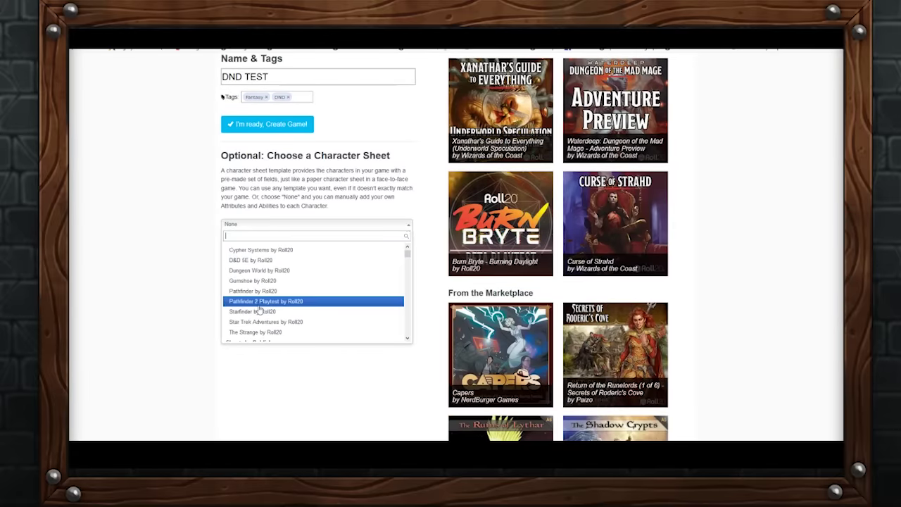
pyautogui.scroll(-3, 266, 313)
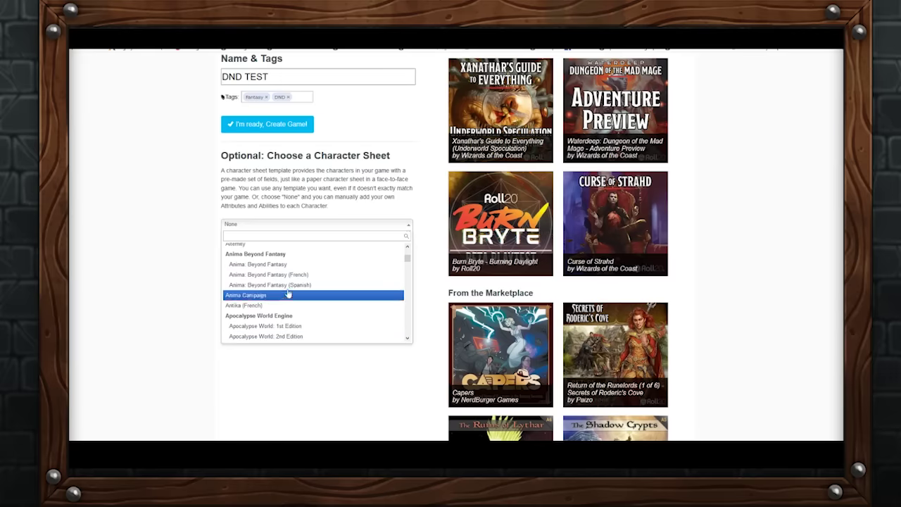
pyautogui.scroll(-15, 283, 266)
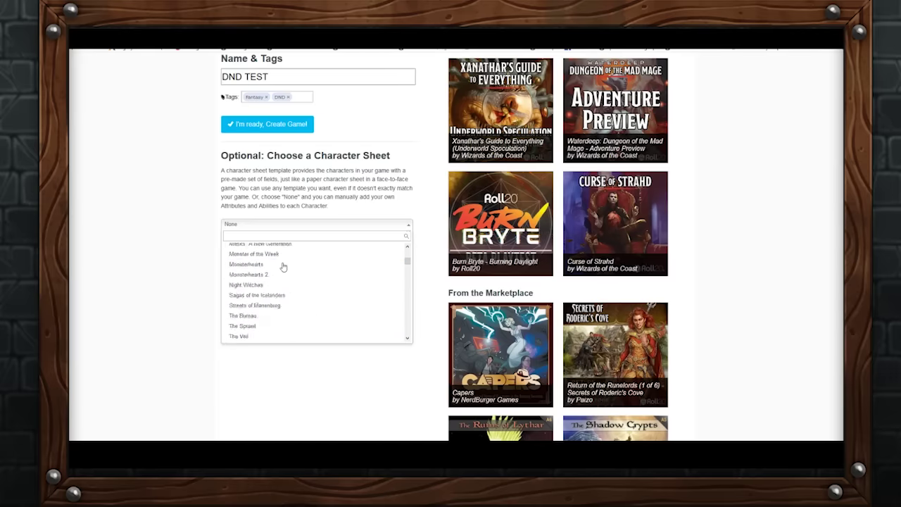
pyautogui.scroll(-10, 283, 275)
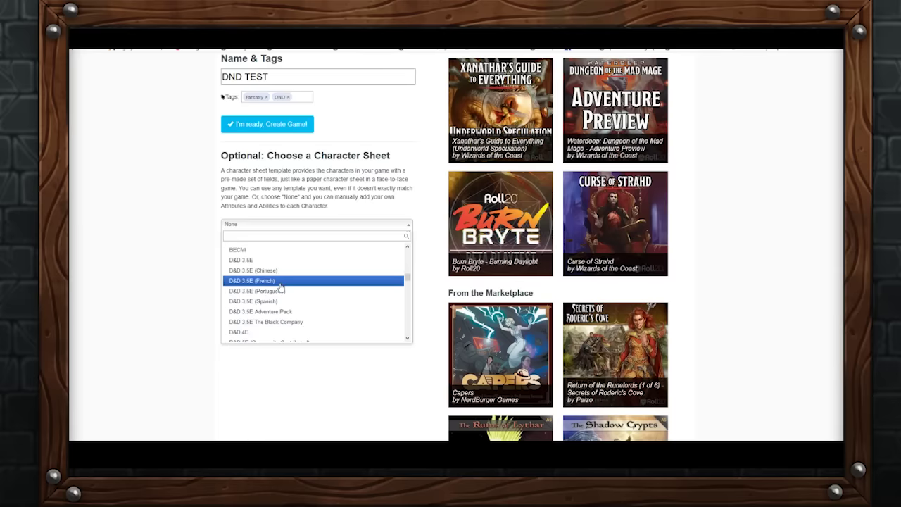
pyautogui.scroll(-10, 282, 287)
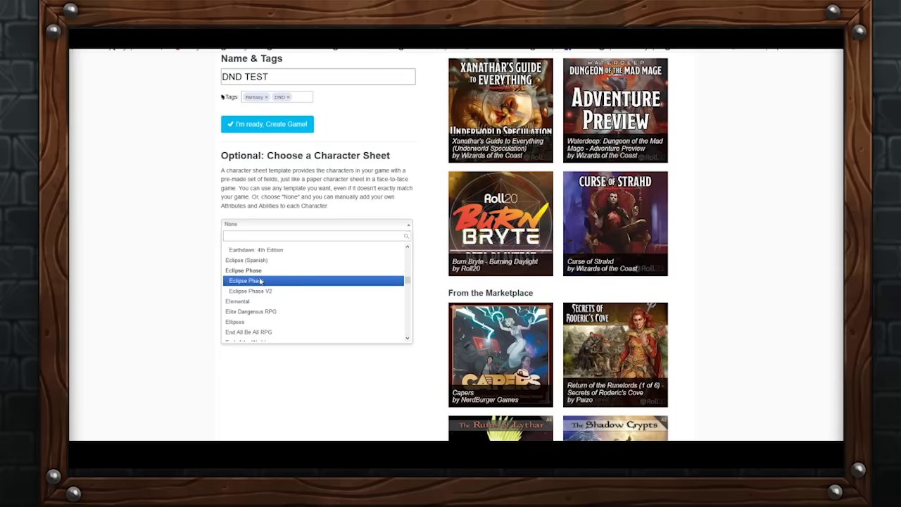
pyautogui.click(260, 281)
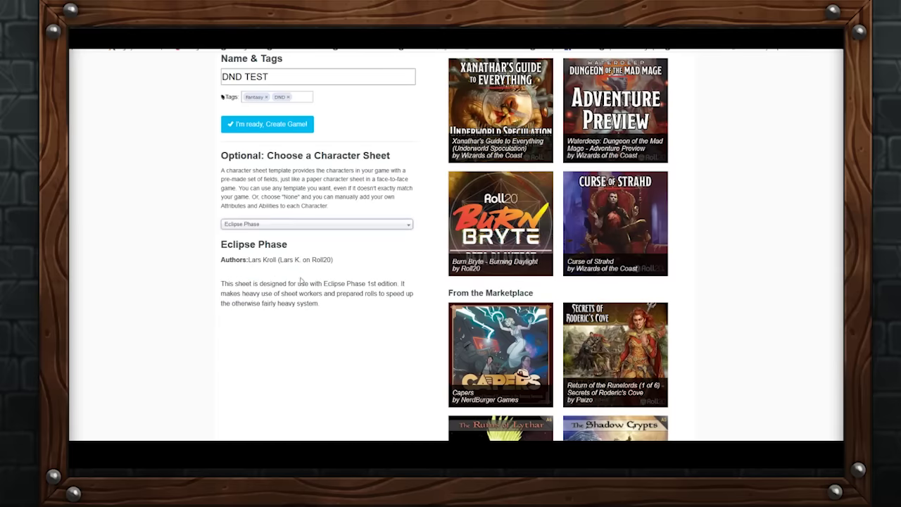
# Search '5e', switch to the D&D 5E by Roll20 sheet, and create the game.
pyautogui.click(283, 223)
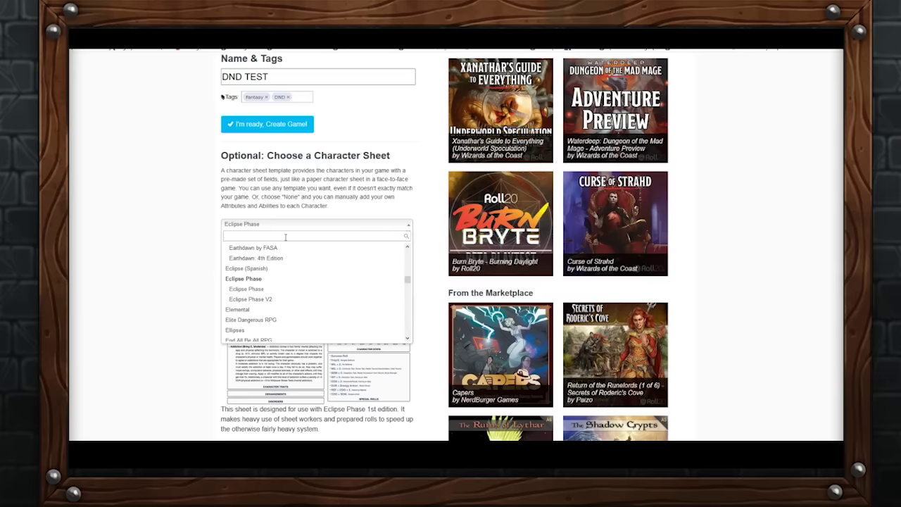
pyautogui.write('5e')
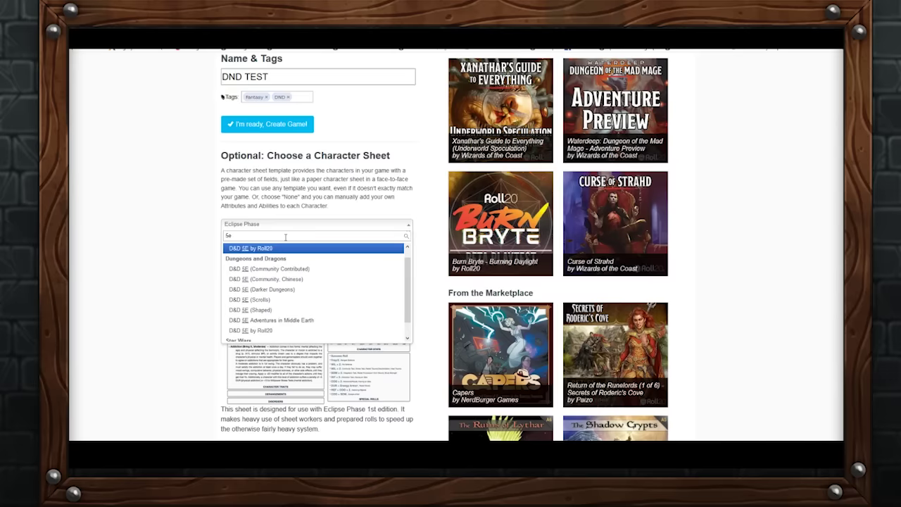
pyautogui.click(261, 248)
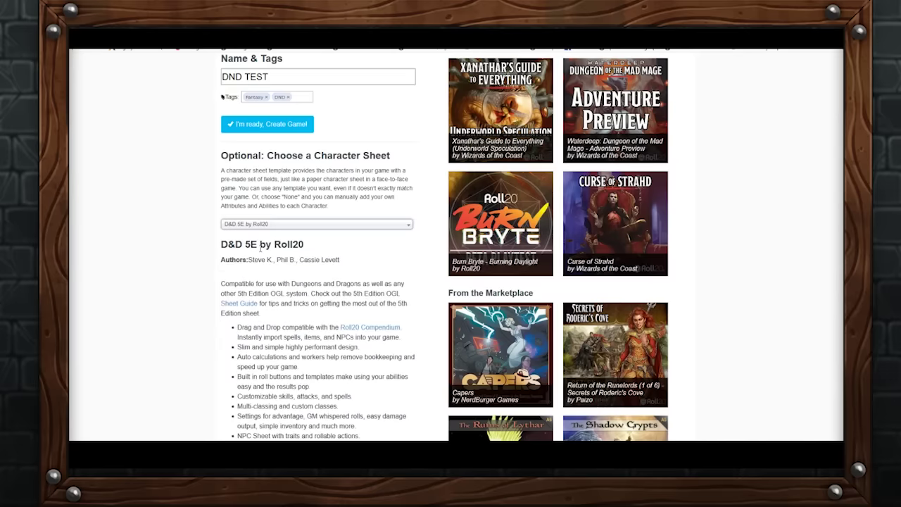
pyautogui.scroll(-3, 217, 311)
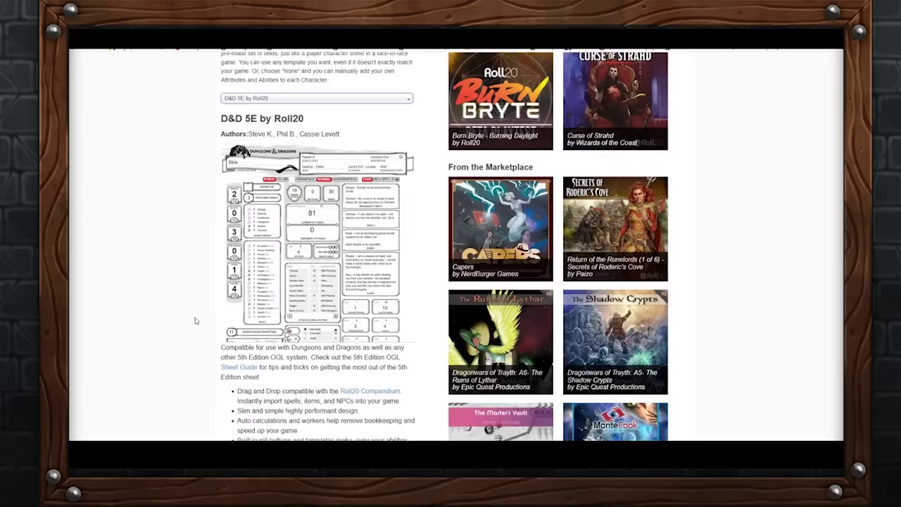
pyautogui.scroll(4, 195, 321)
pyautogui.click(269, 166)
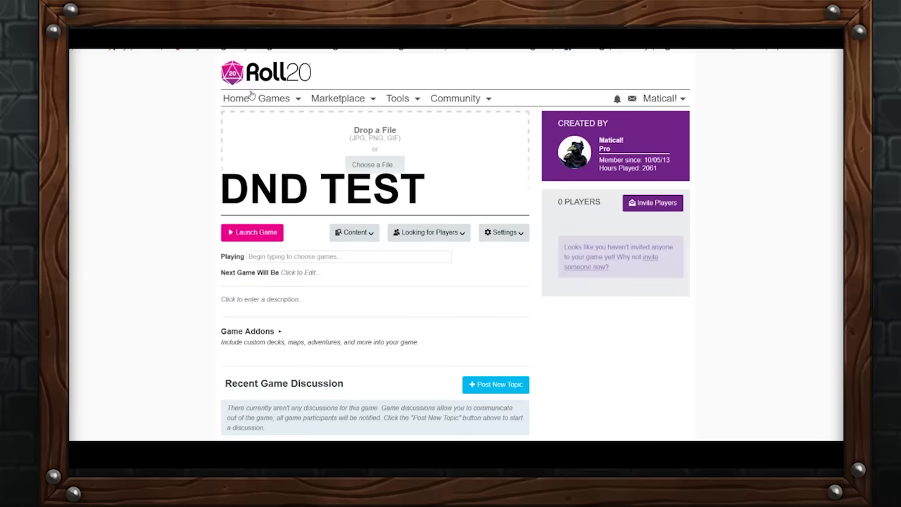
# Go back to the Roll20 home page and open the DND TEST game page.
pyautogui.moveTo(274, 105)
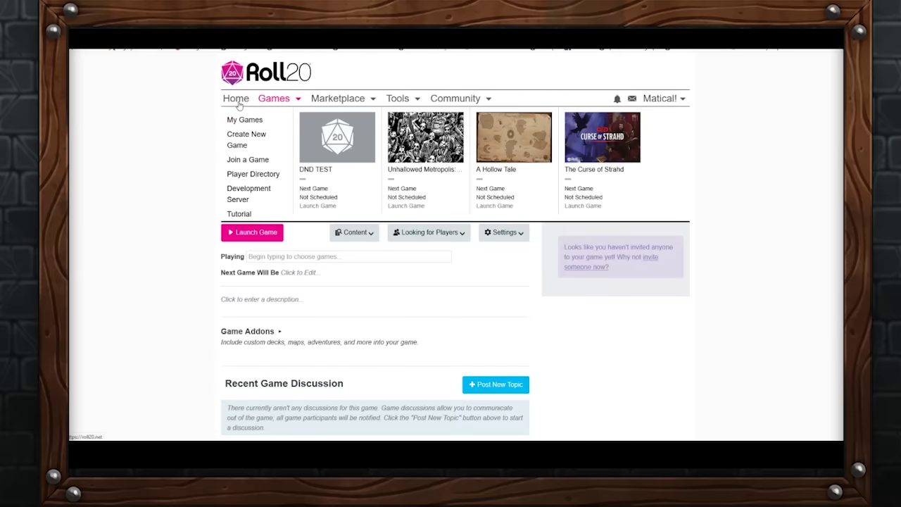
pyautogui.click(239, 103)
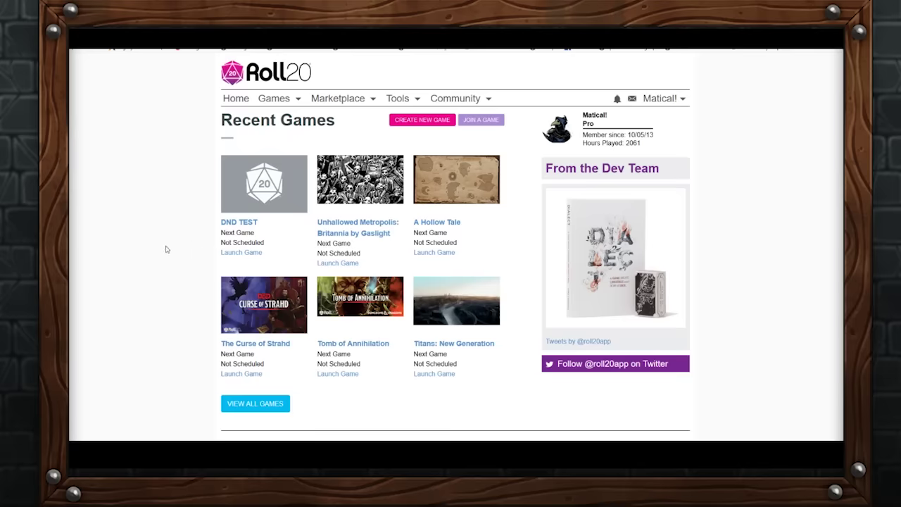
pyautogui.click(245, 222)
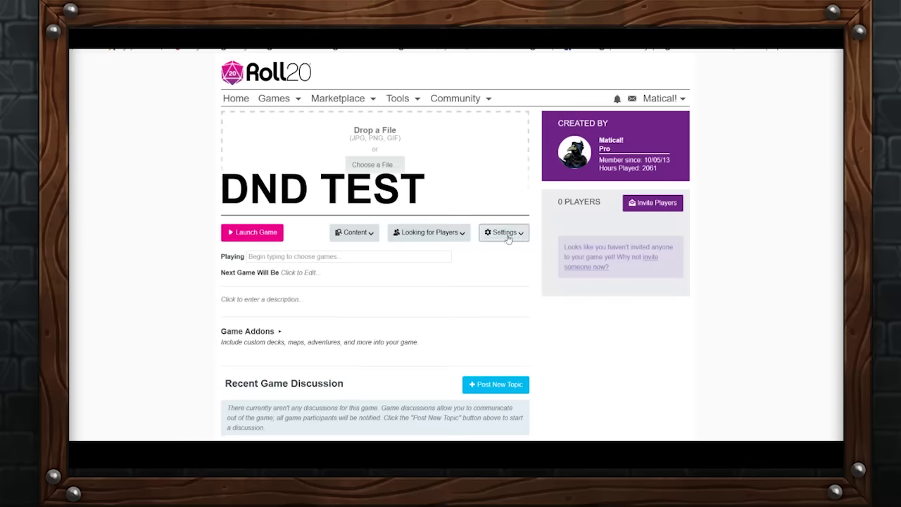
pyautogui.scroll(-2, 268, 294)
pyautogui.click(268, 214)
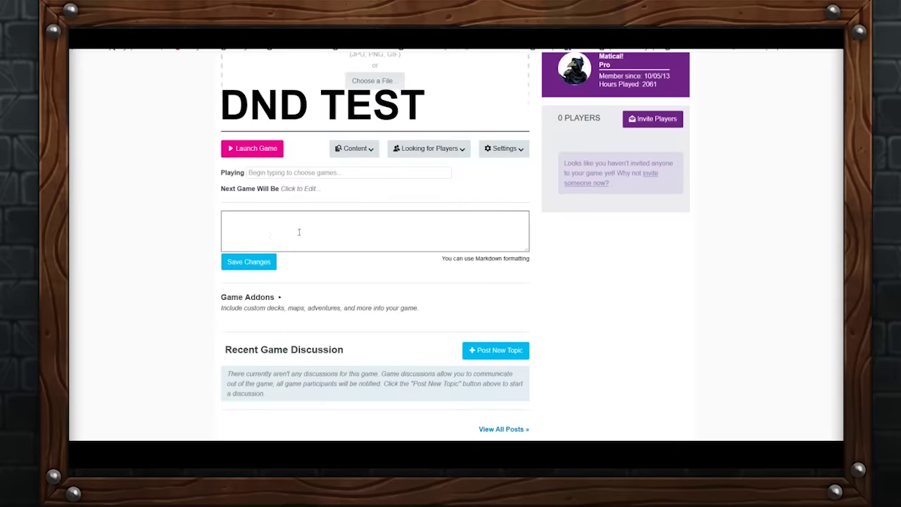
pyautogui.click(296, 189)
pyautogui.click(195, 230)
pyautogui.scroll(1, 195, 230)
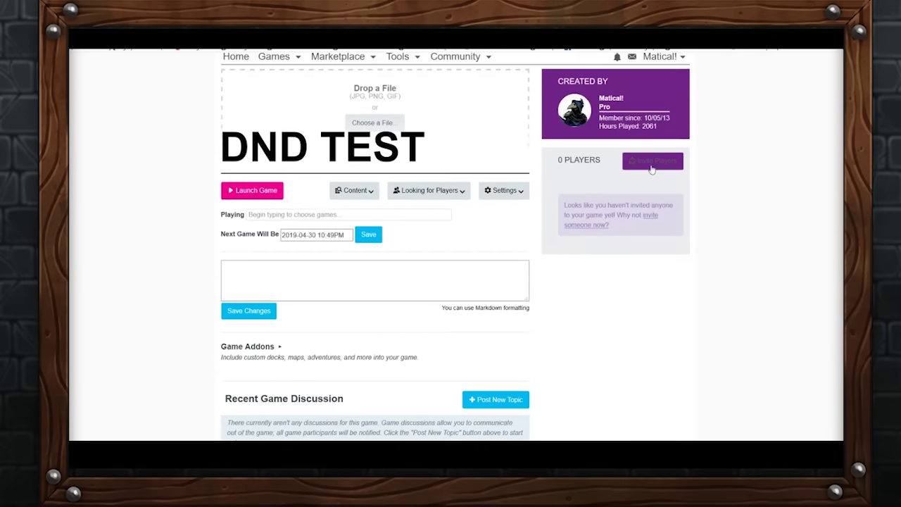
pyautogui.scroll(1, 191, 261)
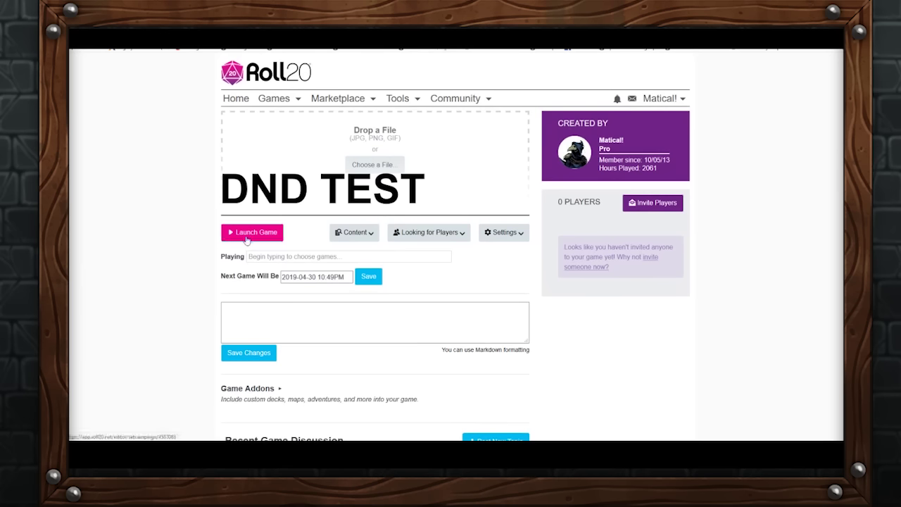
# Launch the DND TEST game into its empty grid tabletop.
pyautogui.click(247, 238)
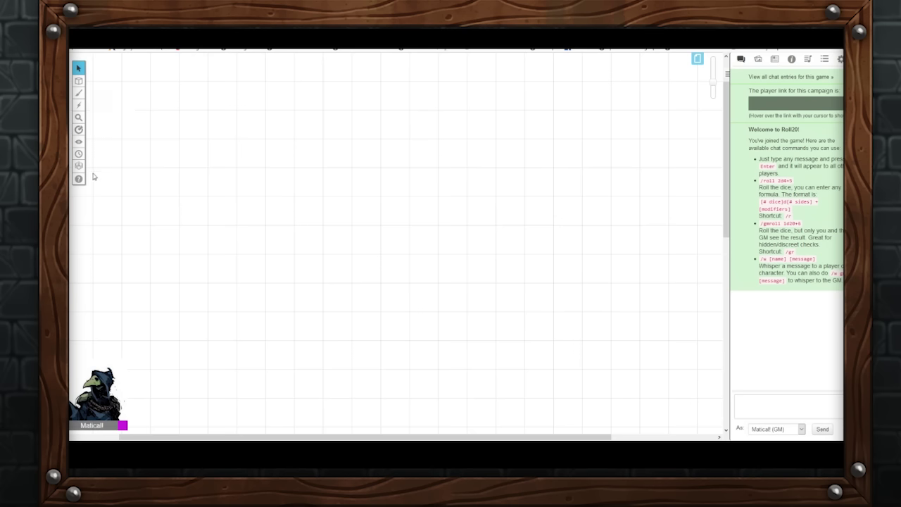
# Draw a magenta freehand J shape on the map.
pyautogui.moveTo(78, 69)
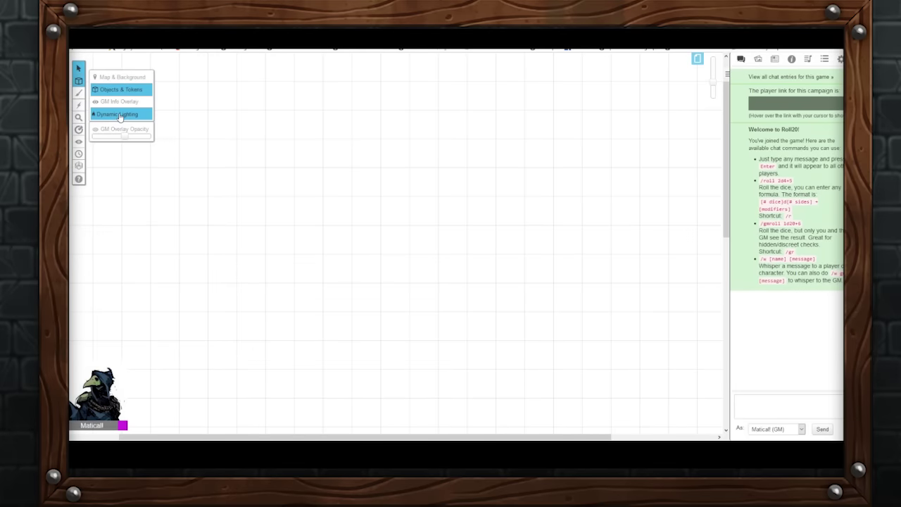
pyautogui.click(78, 93)
pyautogui.moveTo(223, 135); pyautogui.dragTo(176, 153)
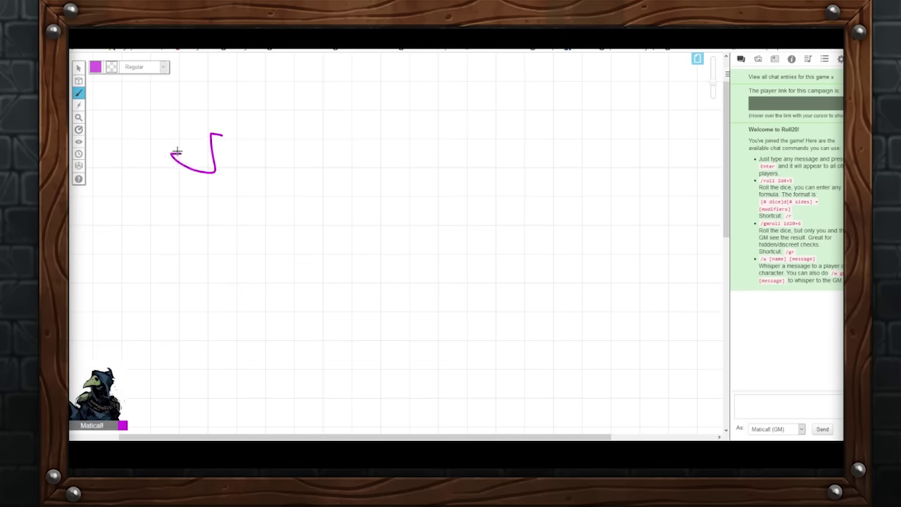
# Fire a green acid beam effect, measure a 15 ft distance, and choose Fog of War.
pyautogui.click(78, 105)
pyautogui.moveTo(118, 109); pyautogui.dragTo(179, 172)
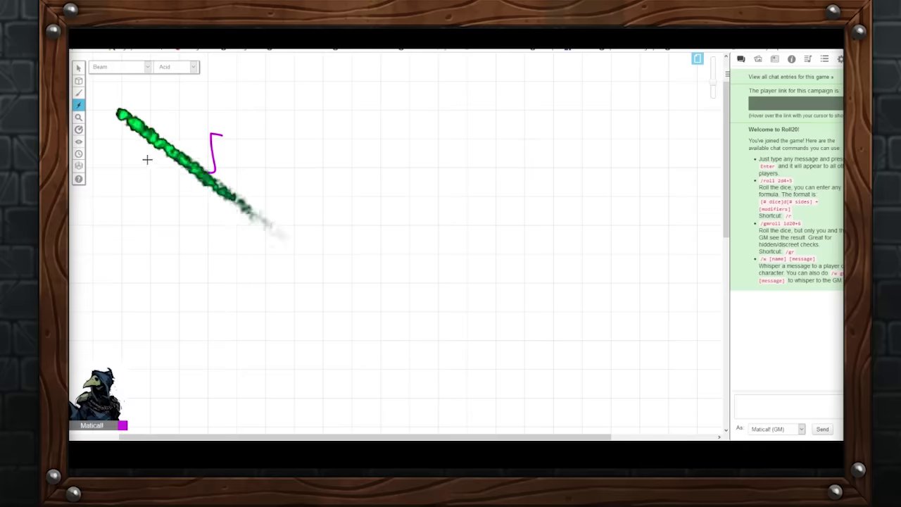
pyautogui.click(78, 129)
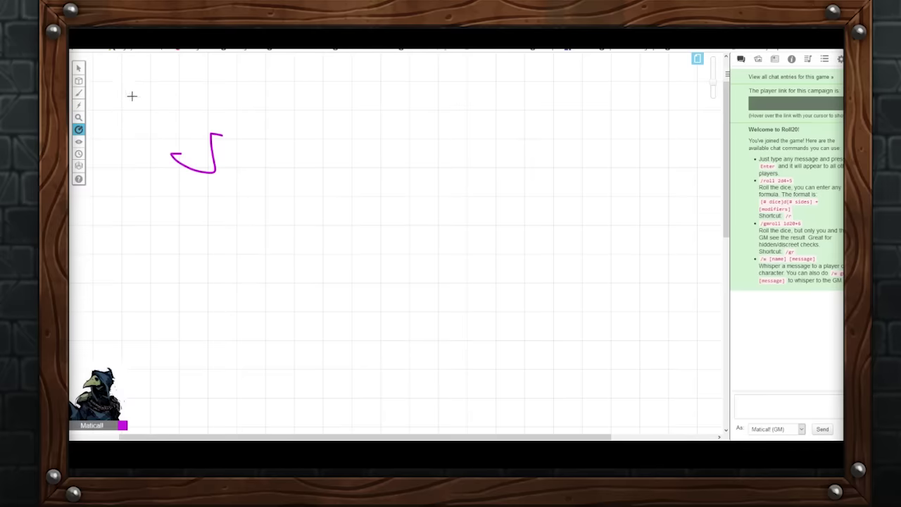
pyautogui.moveTo(136, 96); pyautogui.dragTo(155, 184)
pyautogui.click(78, 141)
# Decline fog of war, view then close the Turn Order and Dice Roller, and return to Select.
pyautogui.click(416, 312)
pyautogui.click(78, 154)
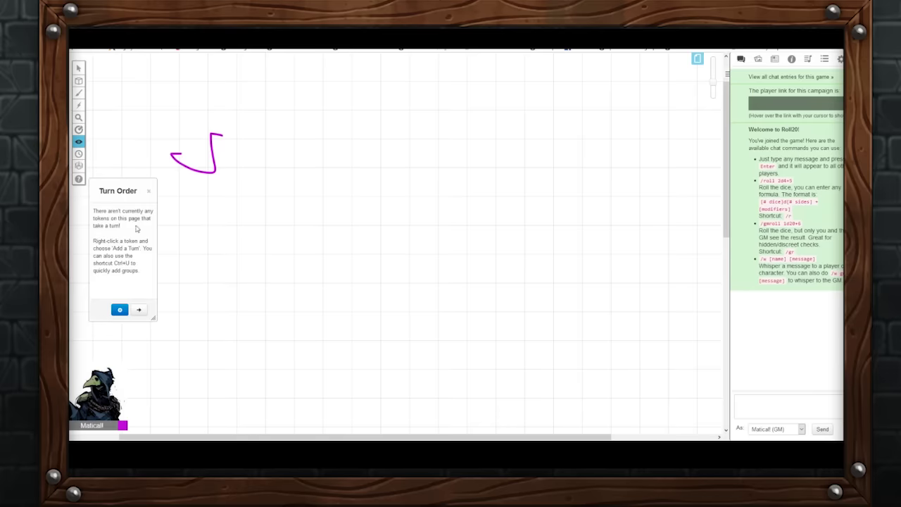
pyautogui.click(78, 165)
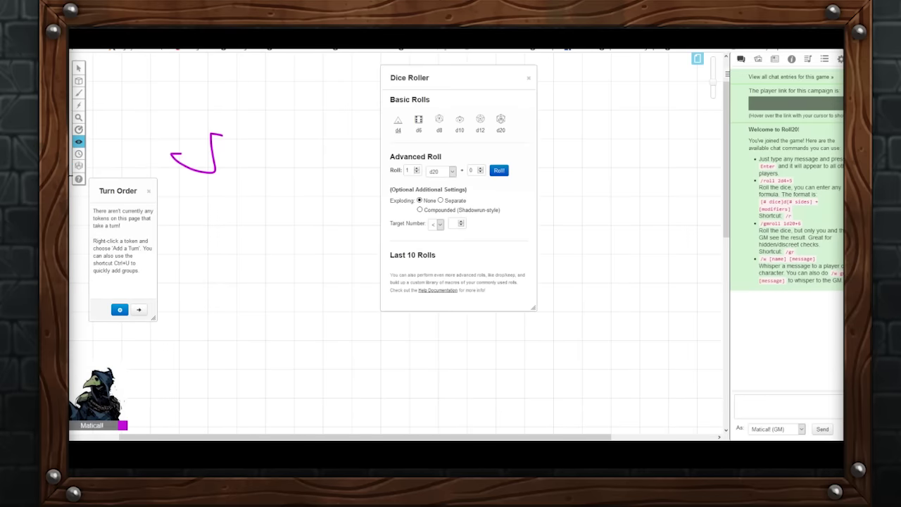
pyautogui.click(149, 190)
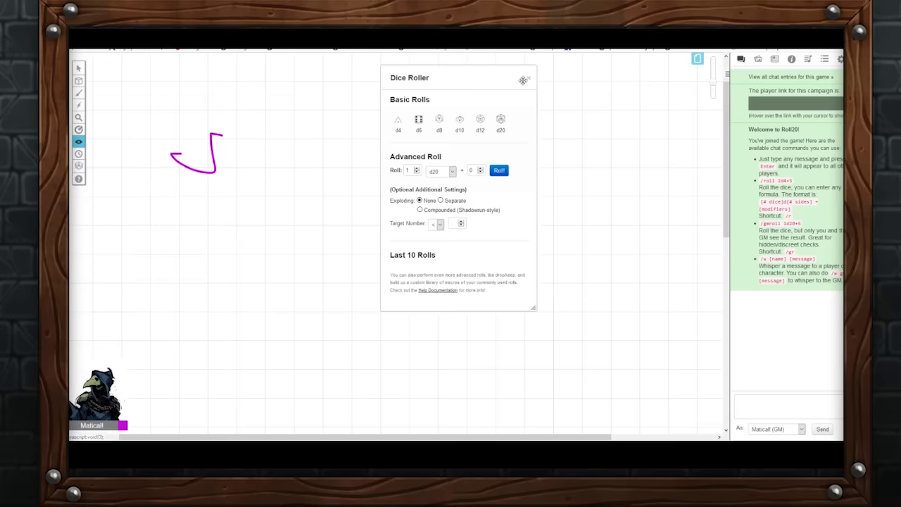
pyautogui.click(528, 78)
pyautogui.click(124, 89)
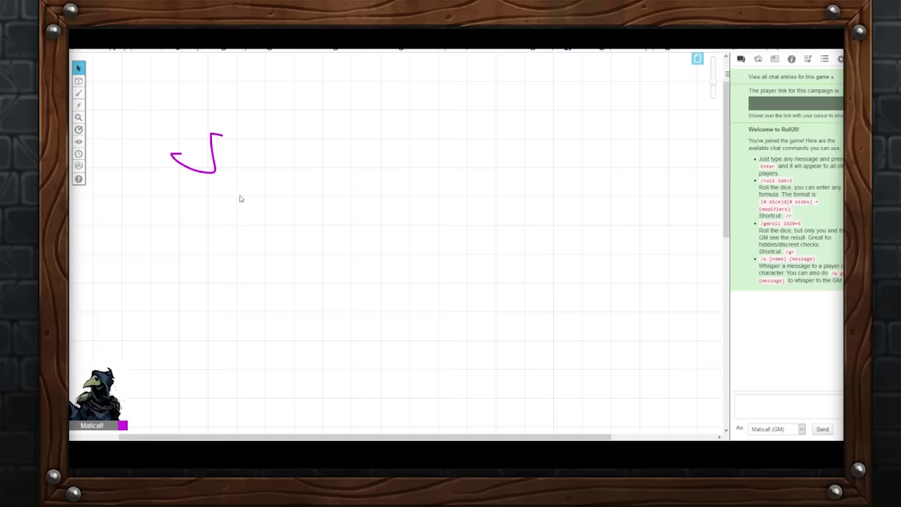
# Delete the magenta scribble, post the 'Hey I am Chatting' chat message, and open the Art Library.
pyautogui.moveTo(164, 200); pyautogui.dragTo(287, 76)
pyautogui.press('Delete')
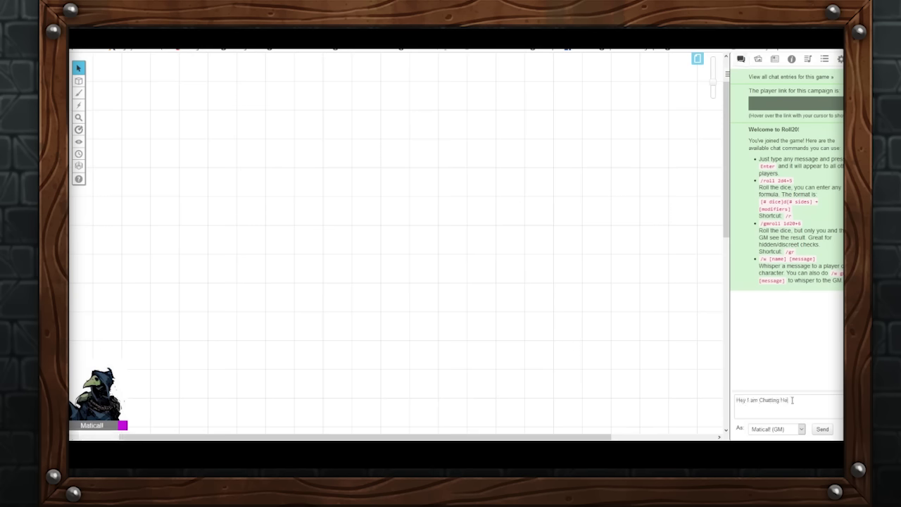
pyautogui.press('Return')
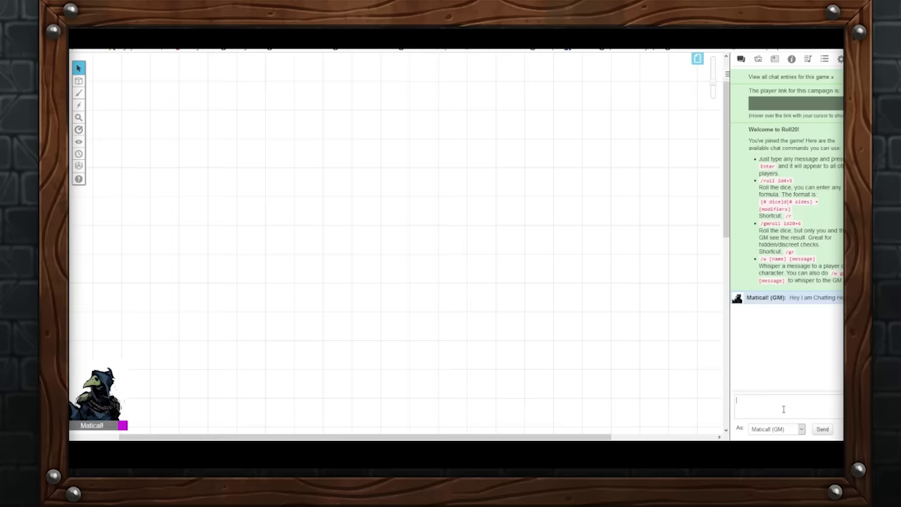
pyautogui.click(761, 62)
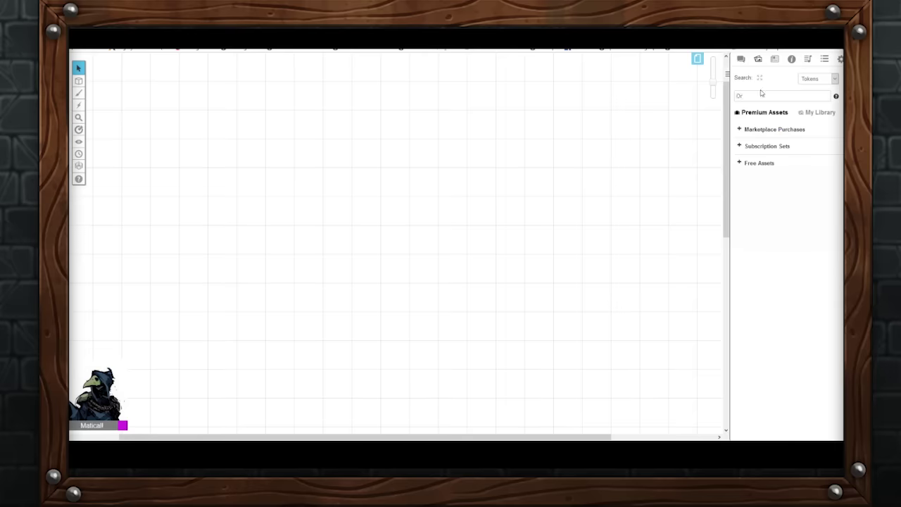
# Search art for 'Orc' to place a half-orc token, preview Journal add options, then open the Compendium.
pyautogui.press('Return')
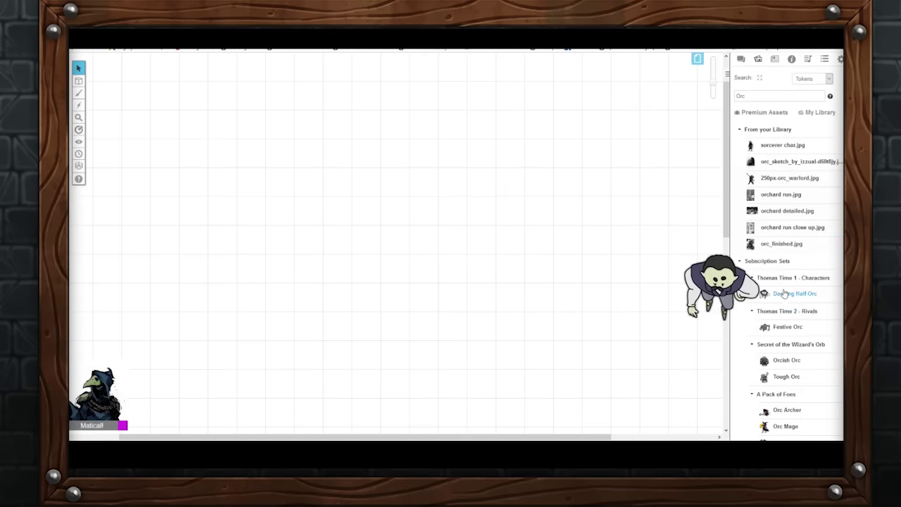
pyautogui.click(776, 62)
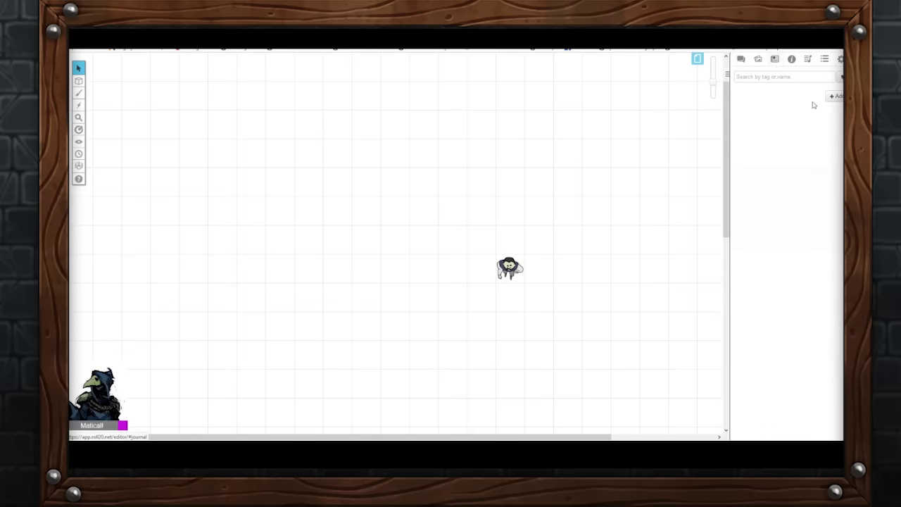
pyautogui.click(835, 96)
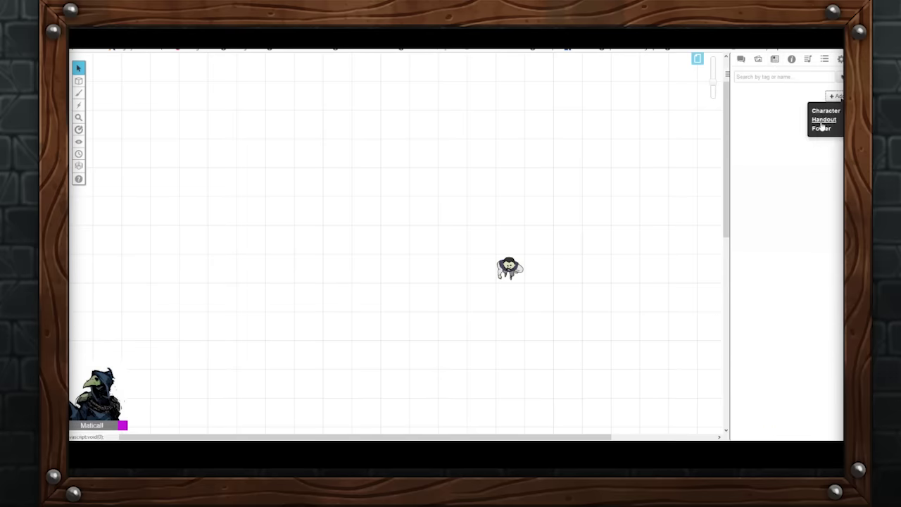
pyautogui.click(767, 136)
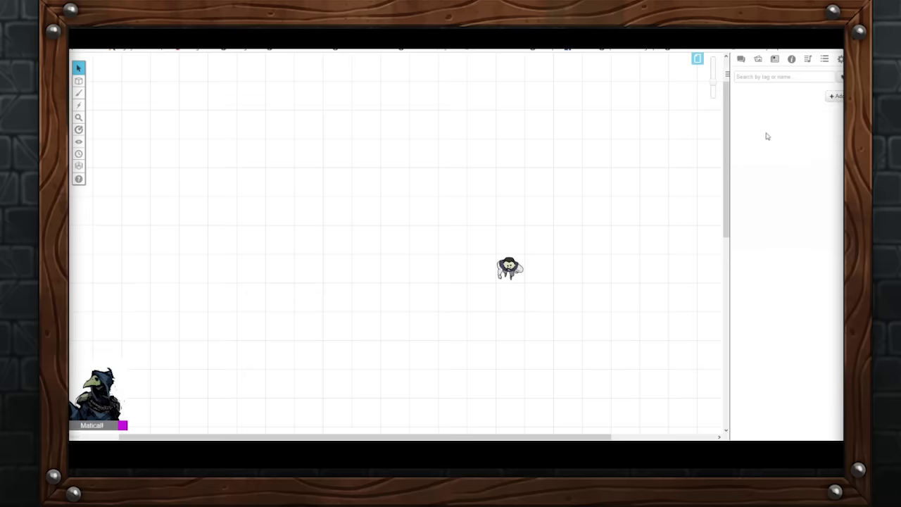
pyautogui.click(791, 61)
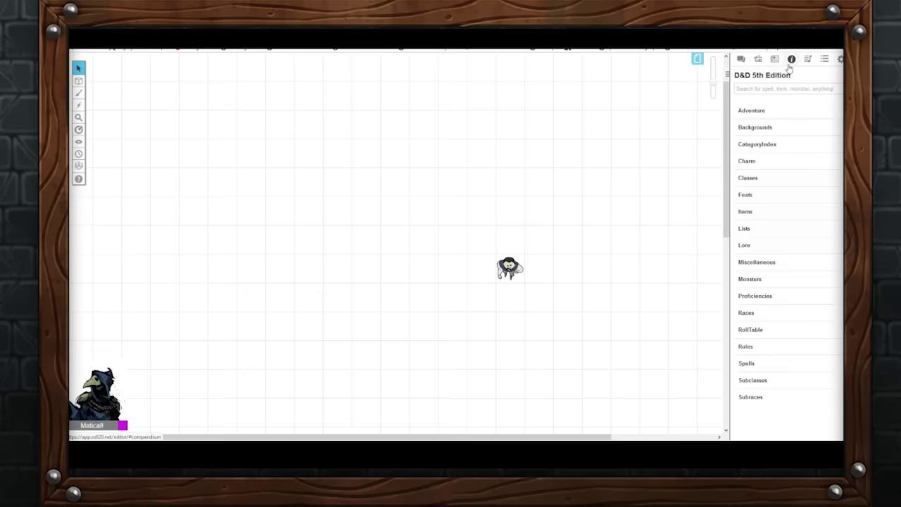
# Look up and close the Fireball spell entry, clear the compendium search, and open the Jukebox.
pyautogui.click(773, 92)
pyautogui.write('Fireball')
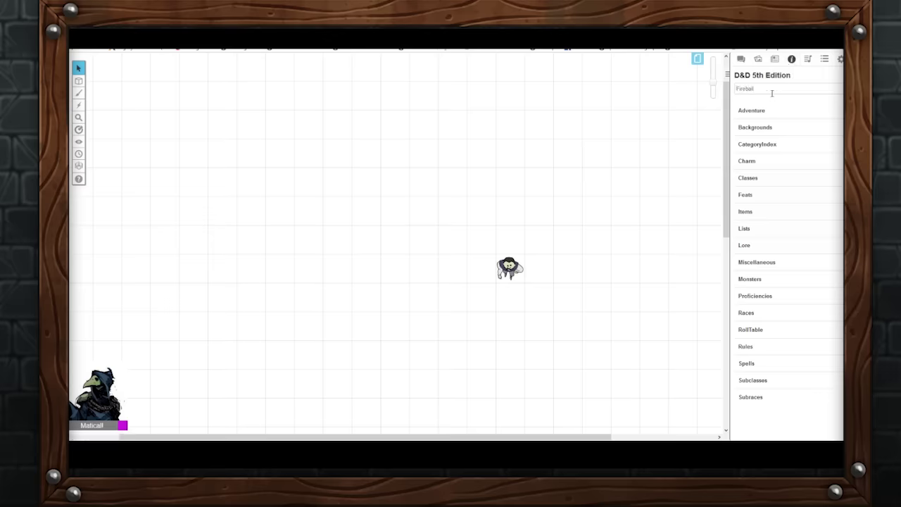
pyautogui.press('Return')
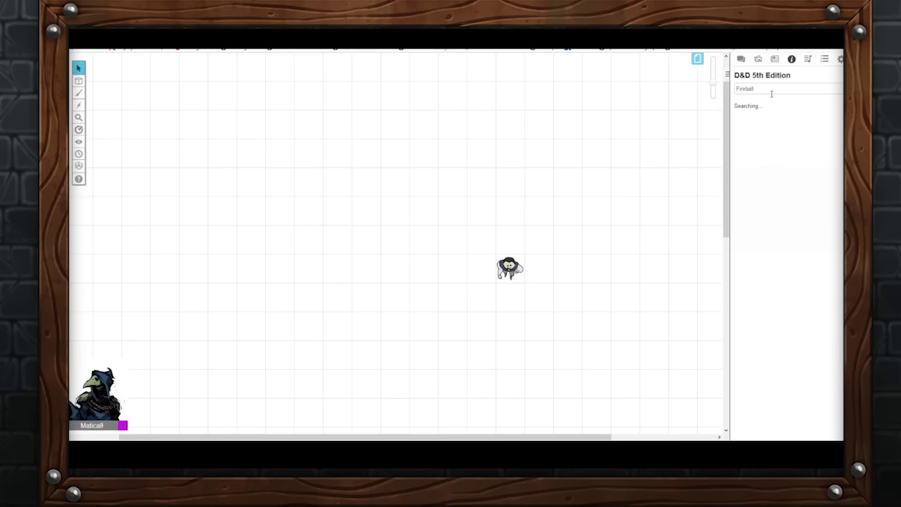
pyautogui.click(770, 144)
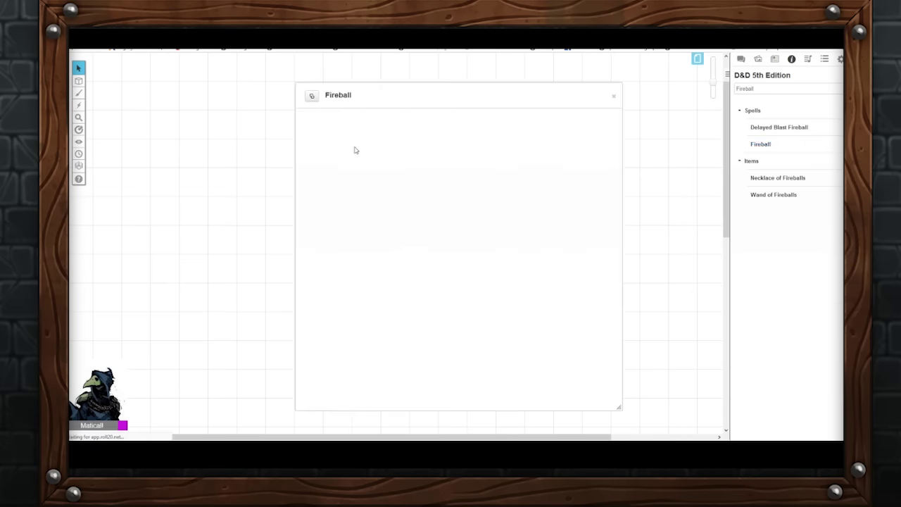
pyautogui.click(615, 97)
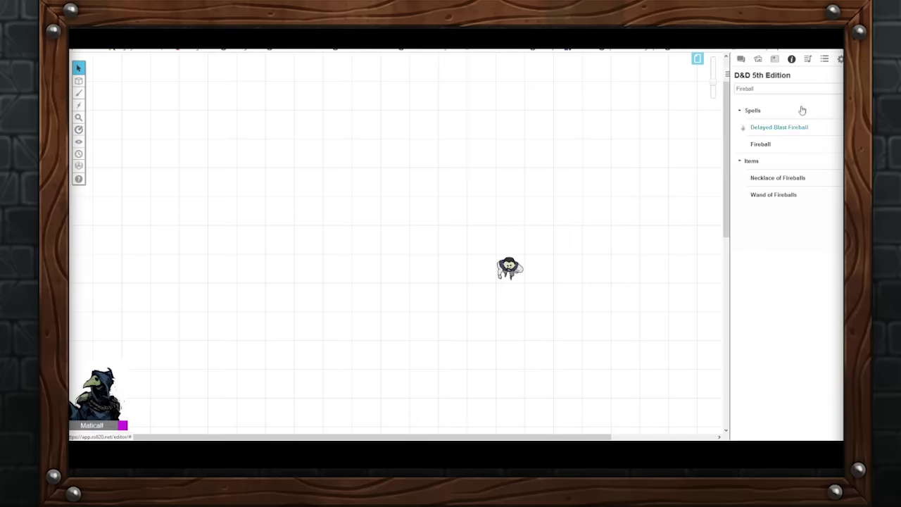
pyautogui.doubleClick(774, 89)
pyautogui.press('BackSpace')
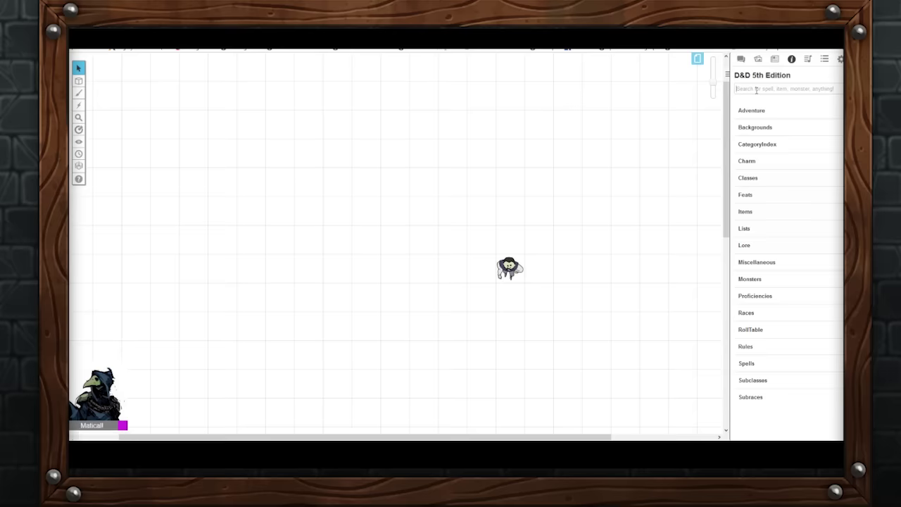
pyautogui.click(808, 60)
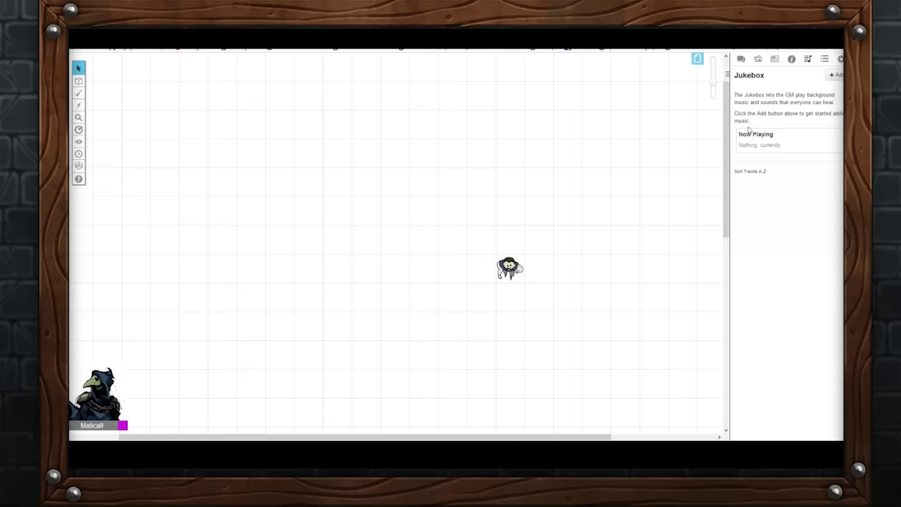
# Preview the Tabletop Audio and BattleBards track libraries without adding any, then open Collections.
pyautogui.click(834, 74)
pyautogui.click(776, 89)
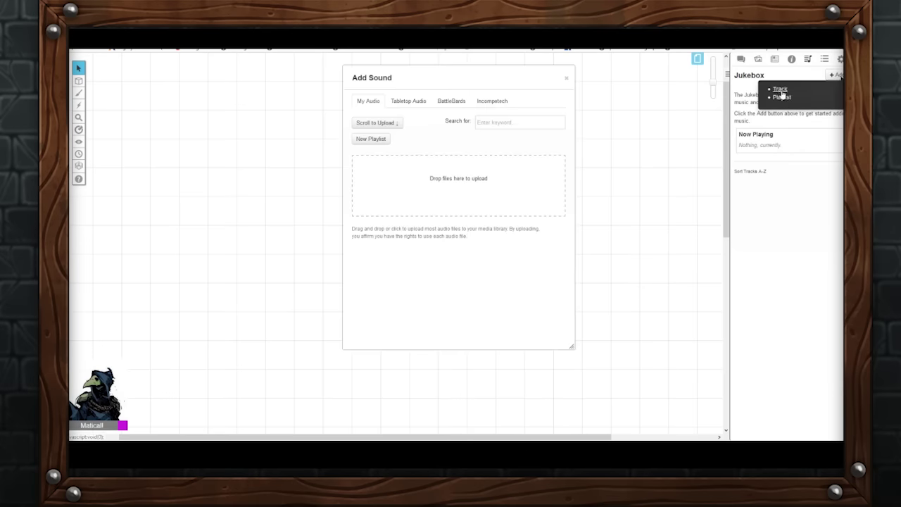
pyautogui.click(420, 103)
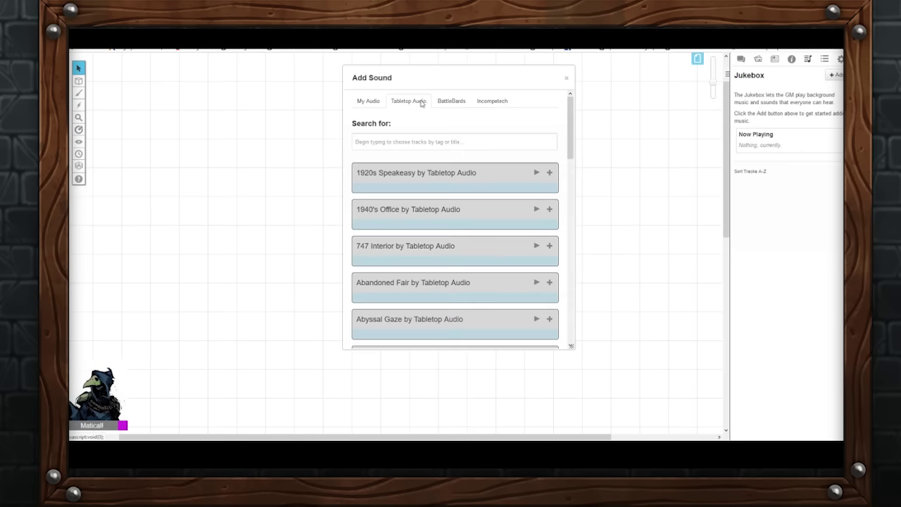
pyautogui.click(453, 105)
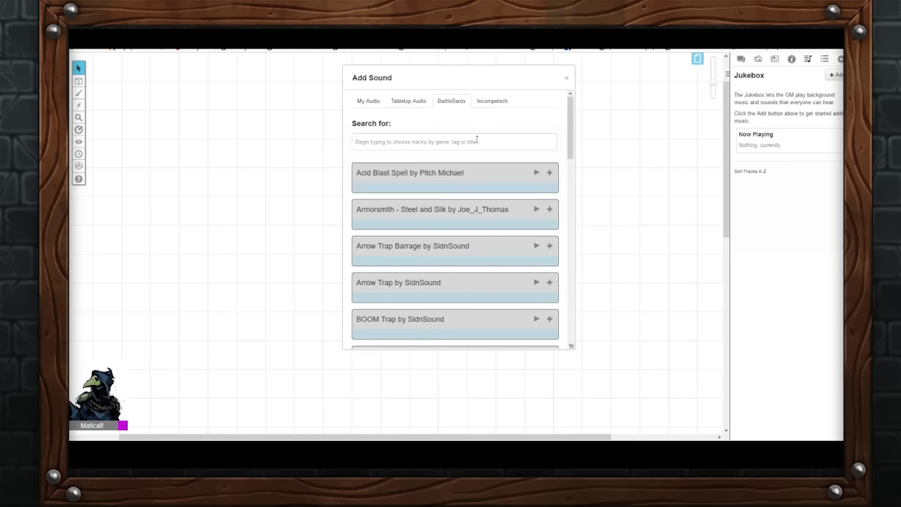
pyautogui.click(567, 78)
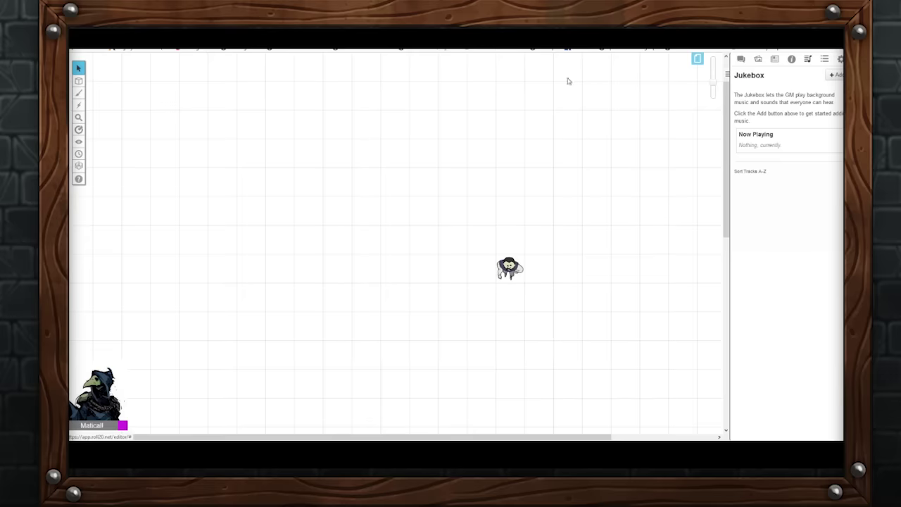
pyautogui.click(825, 60)
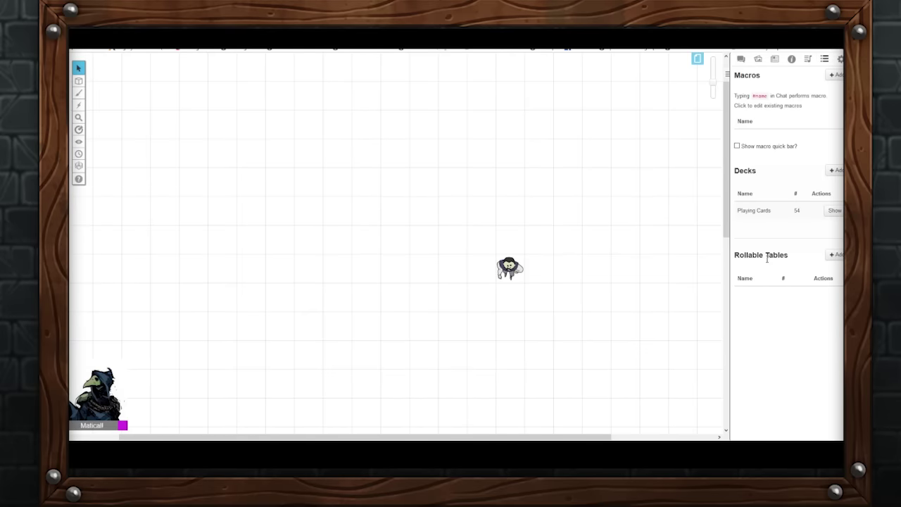
# Enable the macro quick bar and add a new macro, cancelling its editor so it stays Untitled.
pyautogui.click(764, 148)
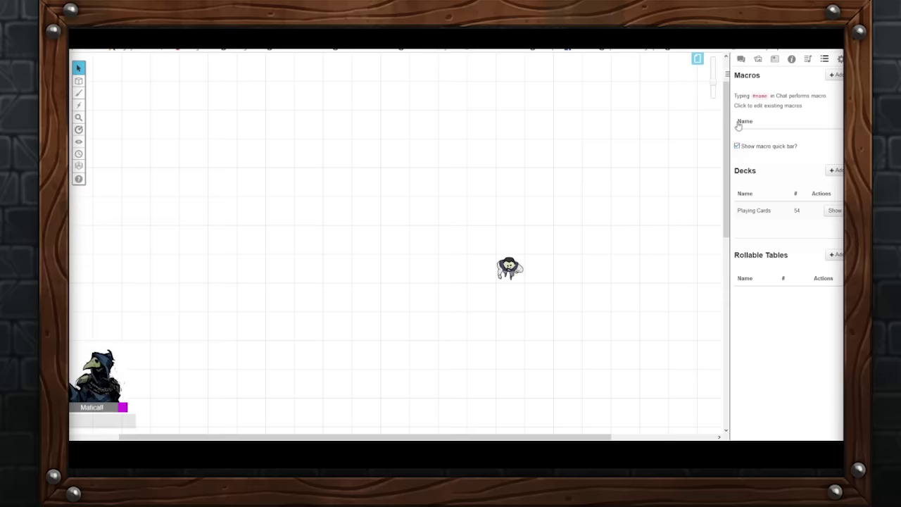
pyautogui.click(835, 74)
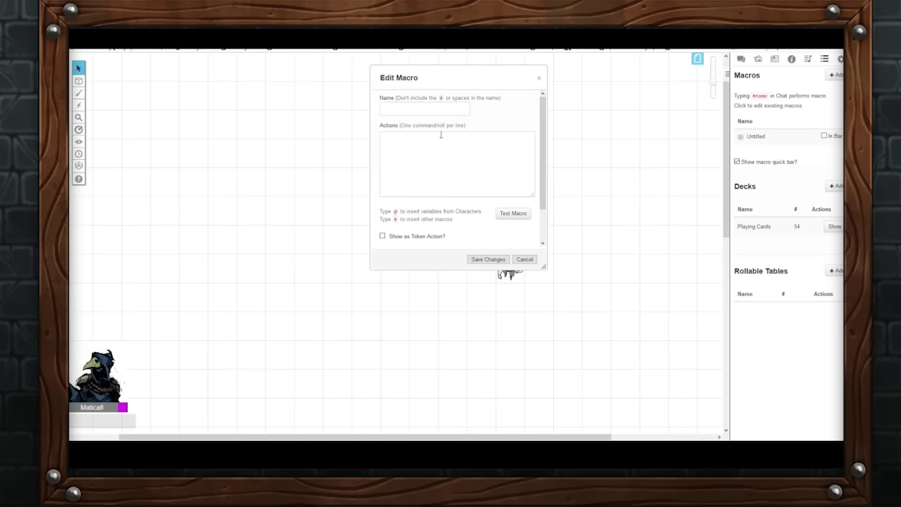
pyautogui.write('GM-ROLL')
pyautogui.click(524, 259)
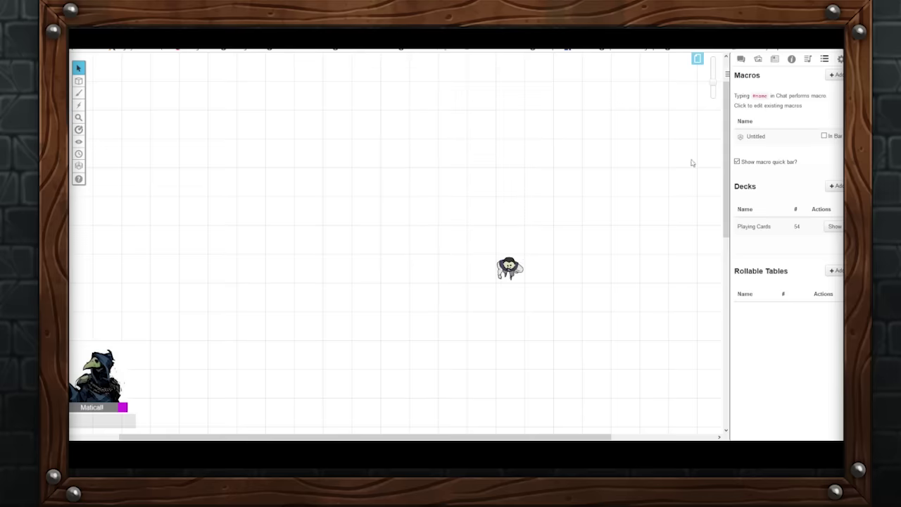
# In My Settings, select the current Display Name and begin typing a replacement name.
pyautogui.click(841, 58)
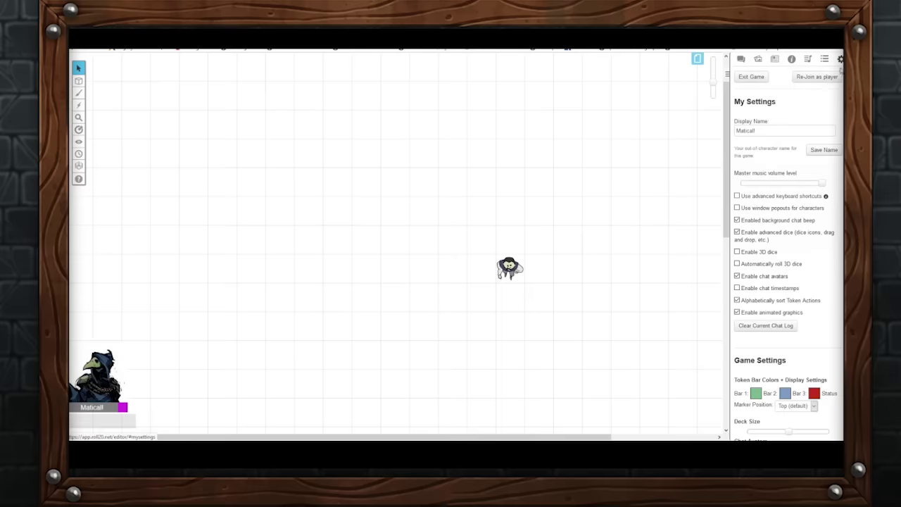
pyautogui.doubleClick(768, 129)
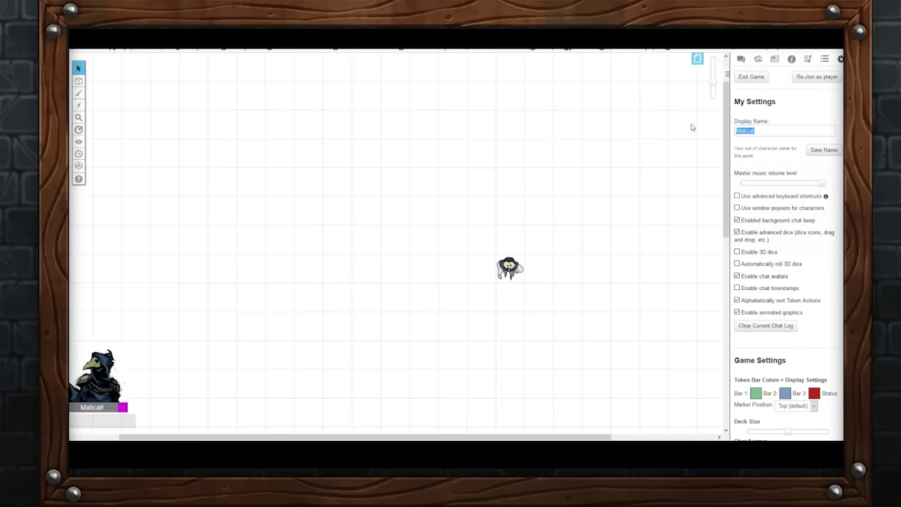
pyautogui.write('h')
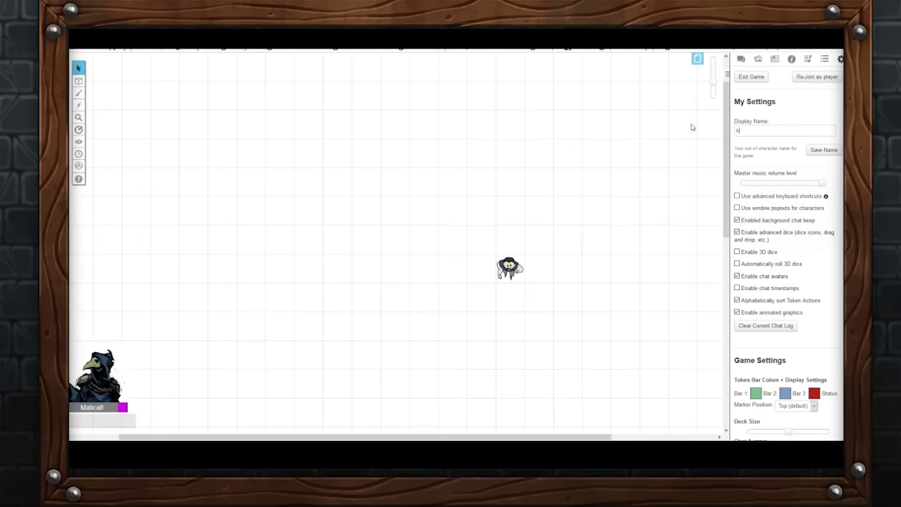